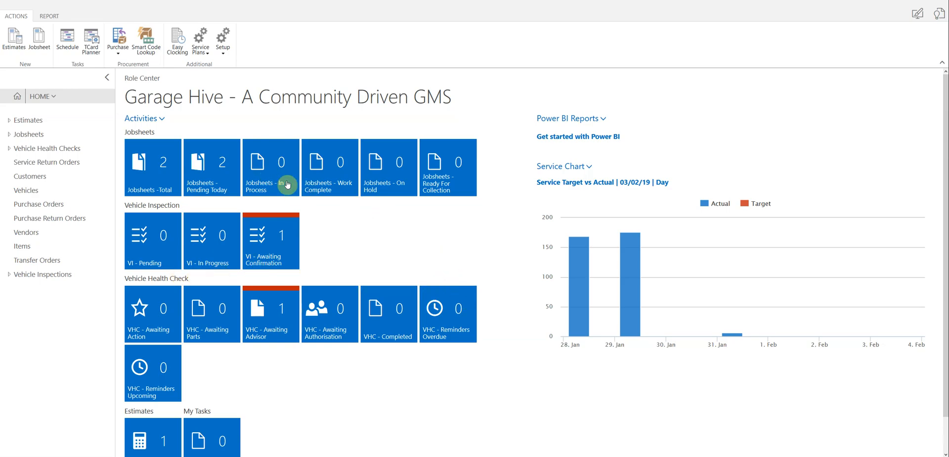
# Open the item card for the Rear Coil Spring and set its unit price to 24.45.
pyautogui.click(24, 246)
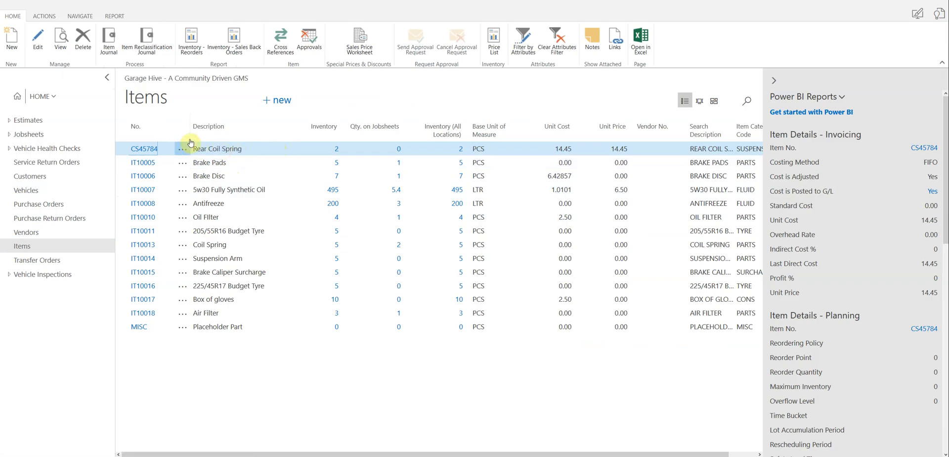
pyautogui.click(144, 151)
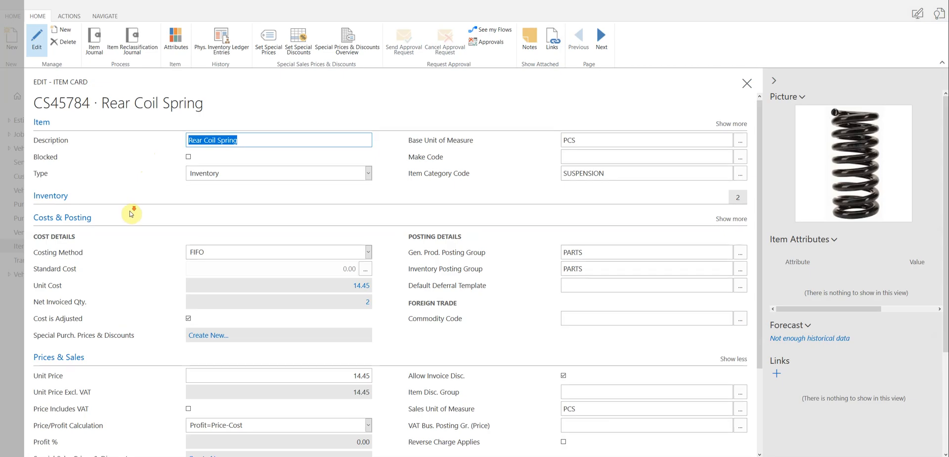
pyautogui.scroll(-5, 132, 213)
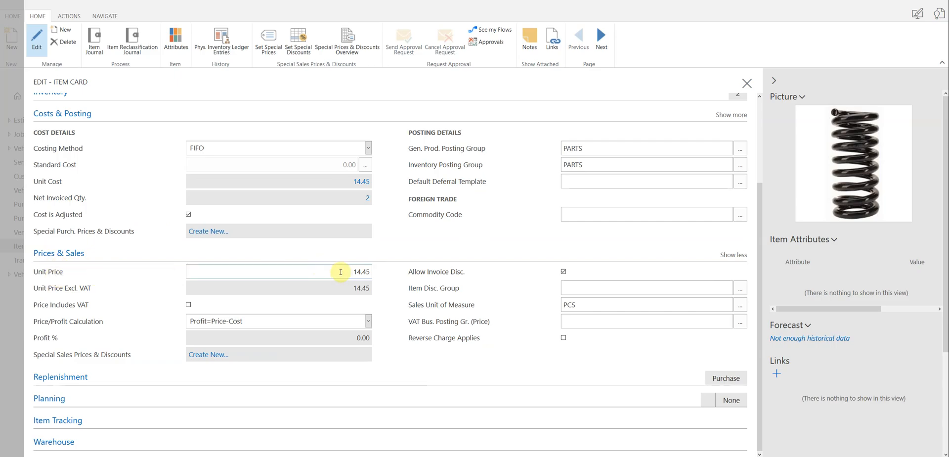
pyautogui.moveTo(348, 271); pyautogui.dragTo(372, 272)
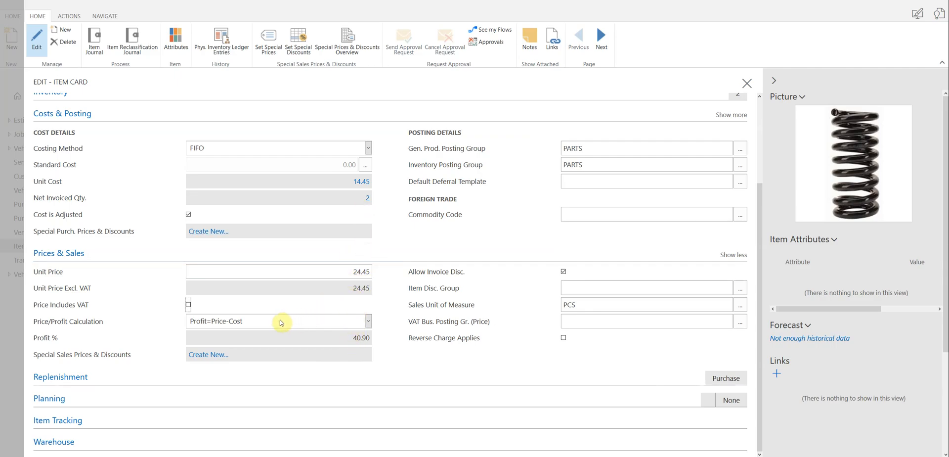
# Change the item's price/profit calculation to Price=Cost+Profit and set the profit percentage to 50.
pyautogui.click(278, 322)
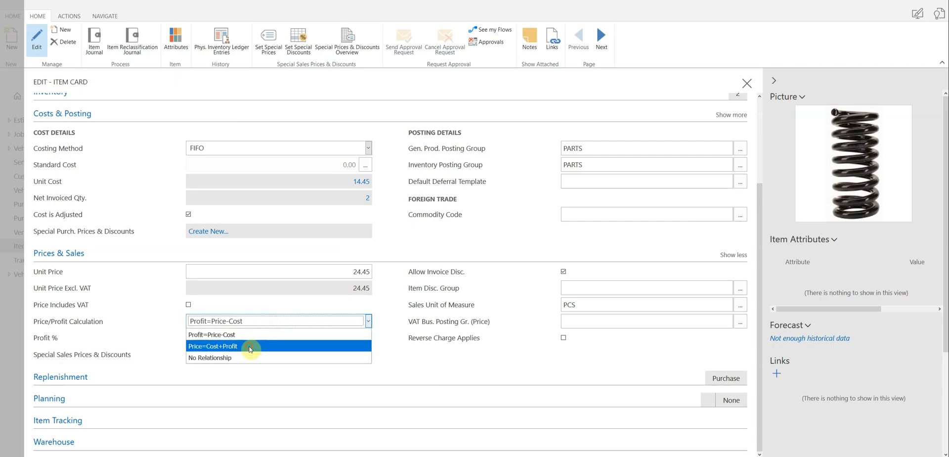
pyautogui.click(250, 347)
pyautogui.press('Tab')
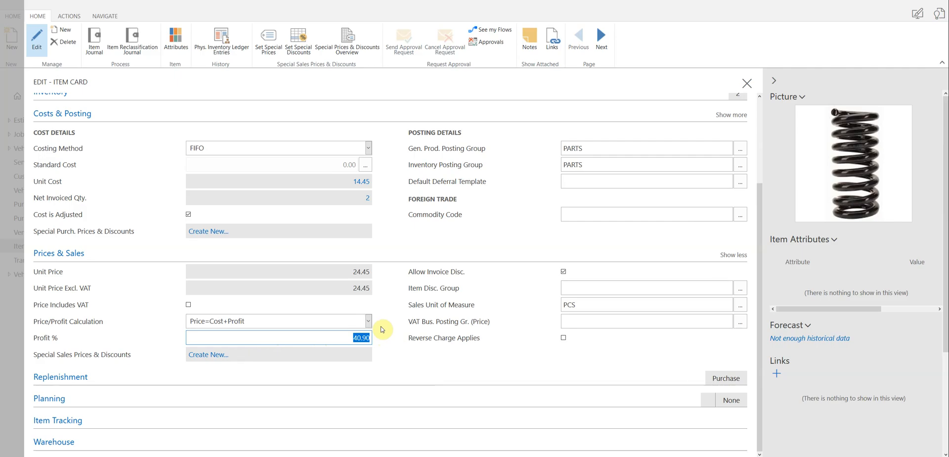
pyautogui.press('Tab')
pyautogui.moveTo(347, 273); pyautogui.dragTo(370, 272)
pyautogui.click(371, 272)
pyautogui.click(362, 274)
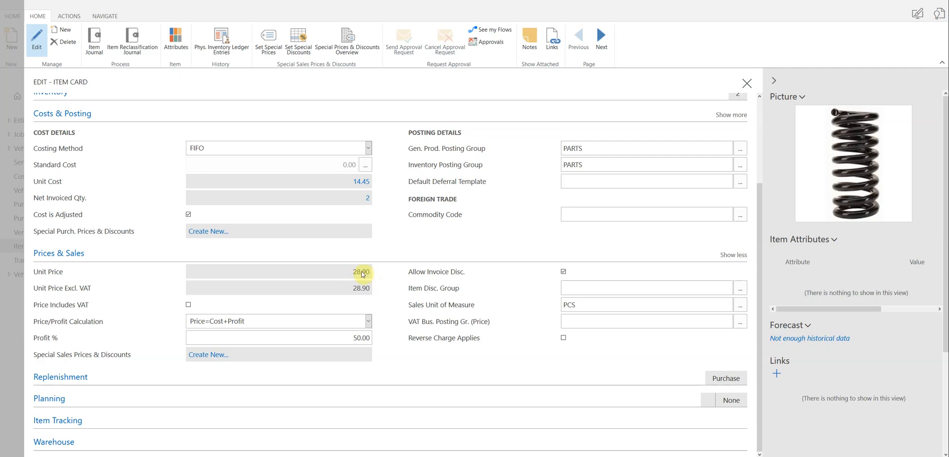
# Set the price/profit calculation to Profit=Price-Cost, clear the item's unit price and close the item card.
pyautogui.click(312, 323)
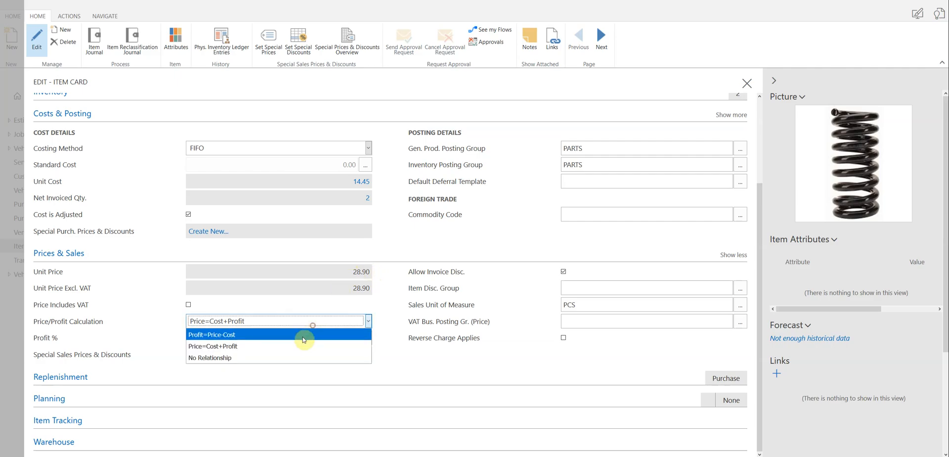
pyautogui.click(305, 336)
pyautogui.moveTo(340, 273); pyautogui.dragTo(371, 271)
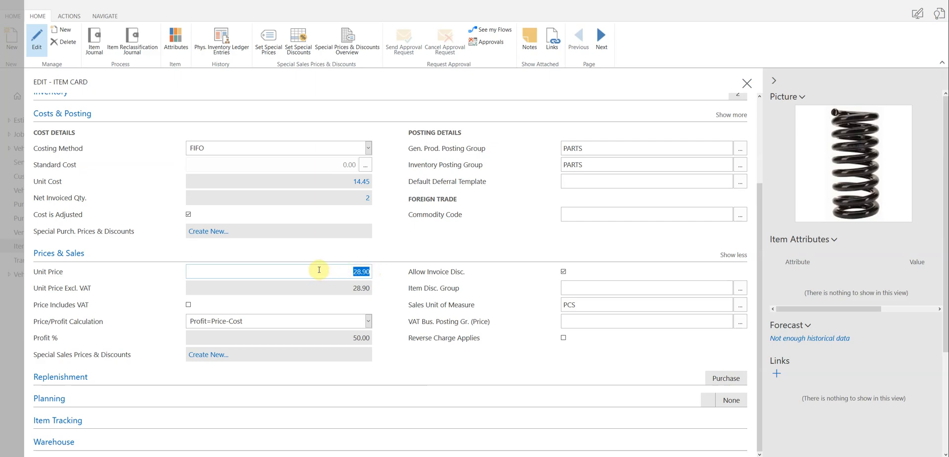
pyautogui.press('BackSpace')
pyautogui.press('Tab')
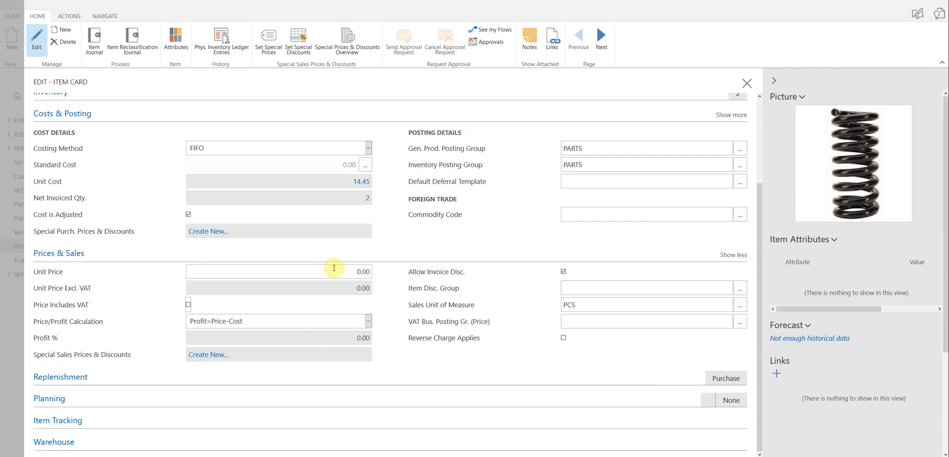
pyautogui.press('Escape')
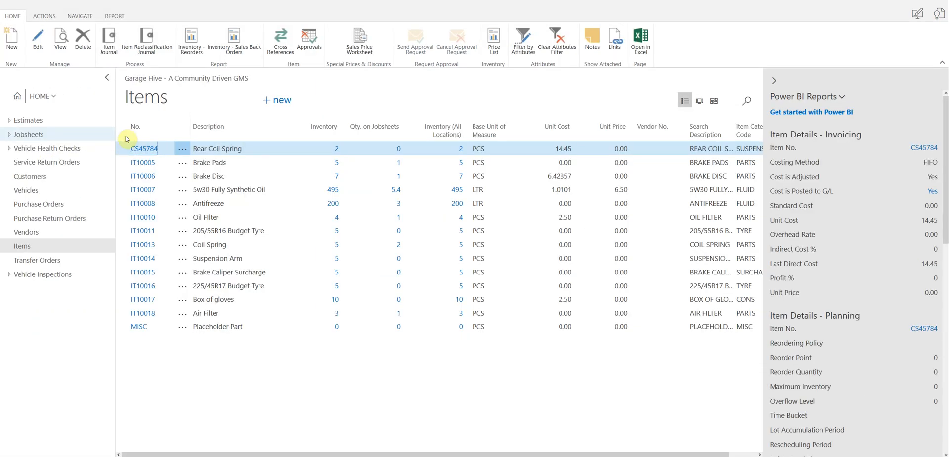
# Open the jobsheet for the Toyota C-HR and go to the end of its lines.
pyautogui.click(40, 134)
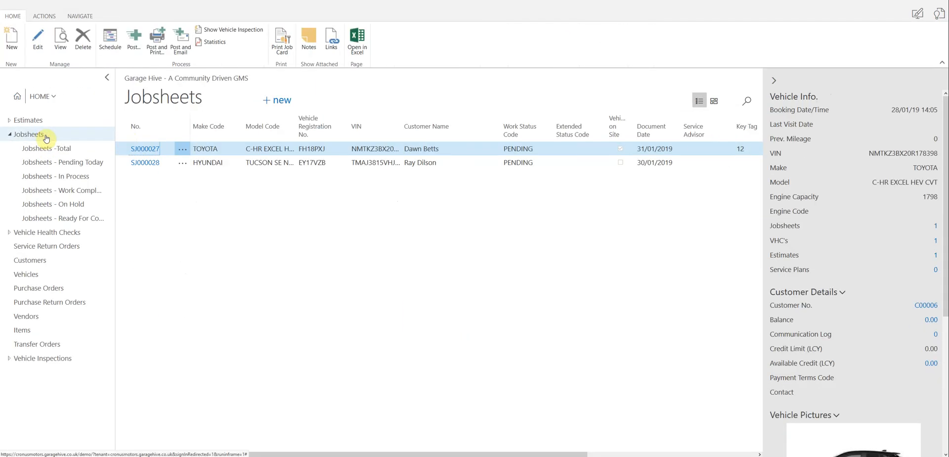
pyautogui.click(147, 149)
pyautogui.scroll(-15, 204, 285)
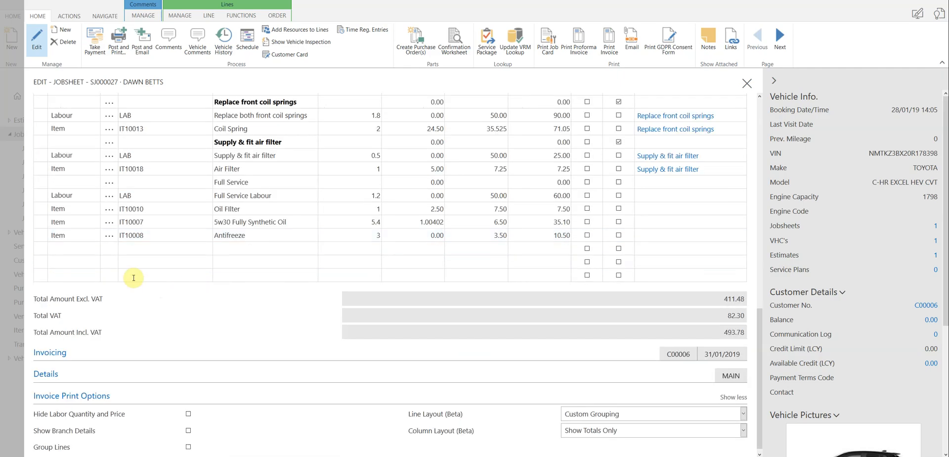
# Add an Item line for the Rear Coil Spring with quantity 1 to the jobsheet and check its unit cost and price.
pyautogui.click(75, 251)
pyautogui.click(61, 268)
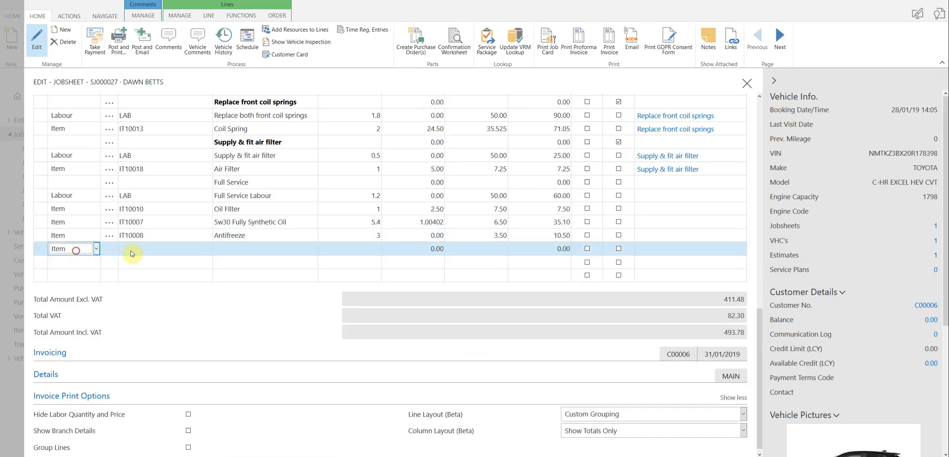
pyautogui.click(136, 250)
pyautogui.click(206, 251)
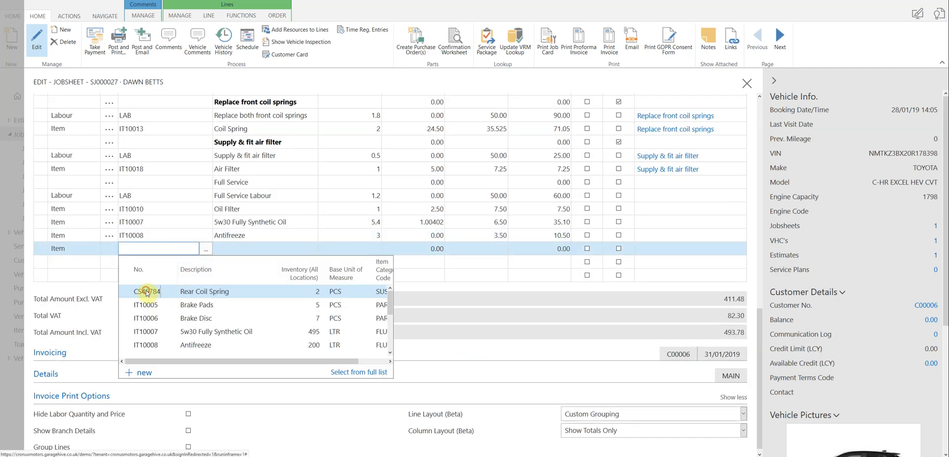
pyautogui.click(147, 292)
pyautogui.click(374, 249)
pyautogui.click(433, 248)
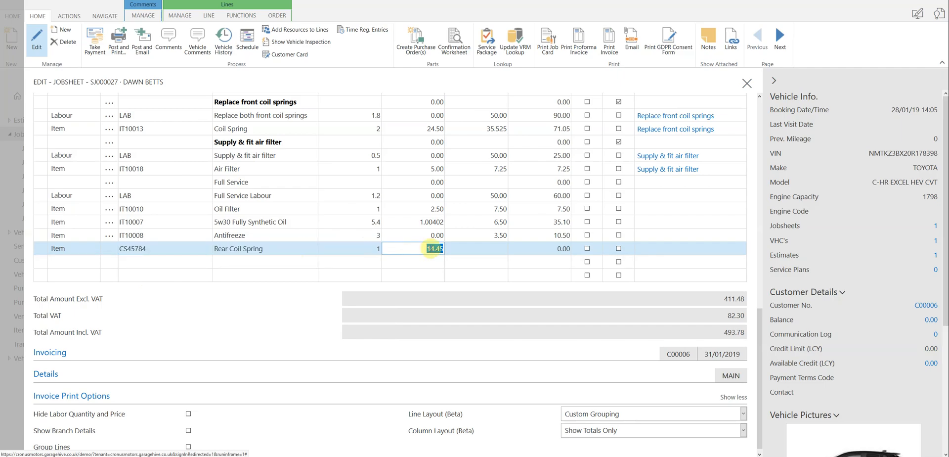
pyautogui.scroll(2, 429, 249)
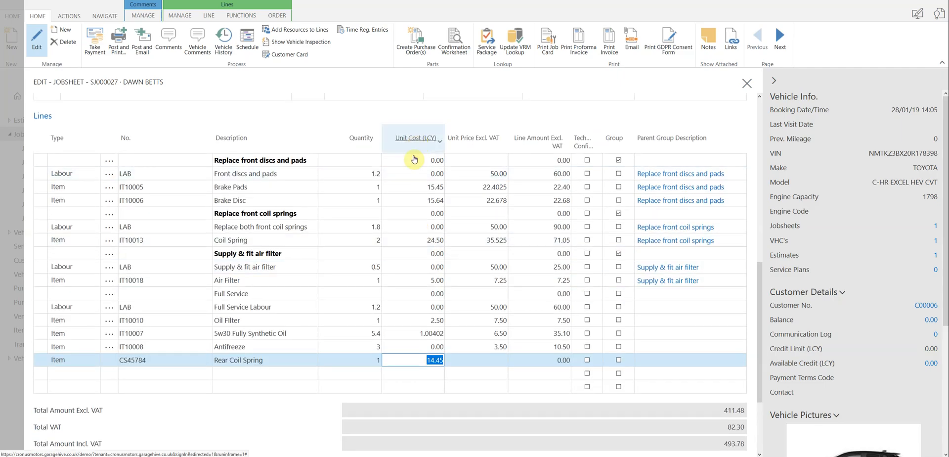
pyautogui.scroll(-2, 416, 161)
pyautogui.click(476, 247)
pyautogui.click(431, 248)
pyautogui.click(366, 248)
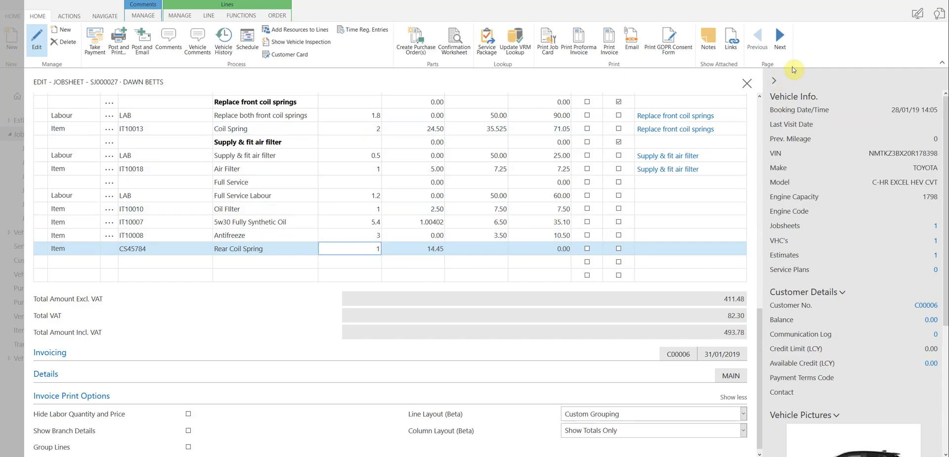
# Find and open the Item Markups page, and add the Base column to its list.
pyautogui.click(939, 16)
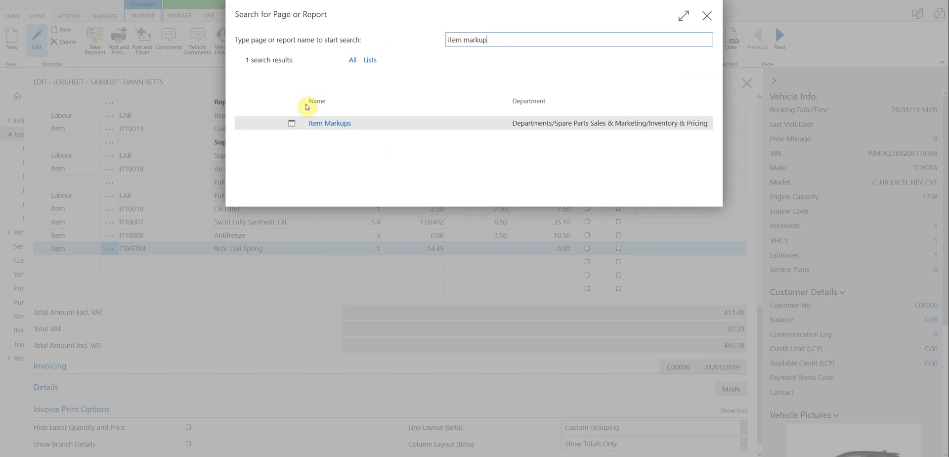
pyautogui.click(334, 123)
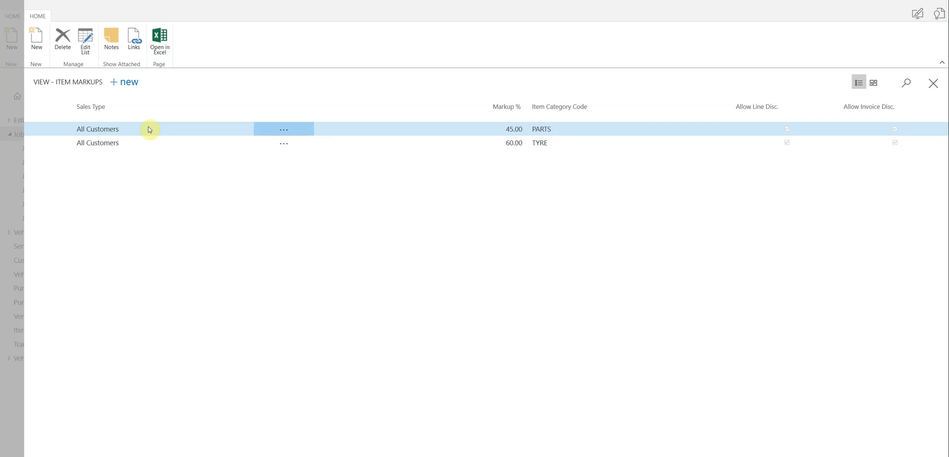
pyautogui.click(634, 105)
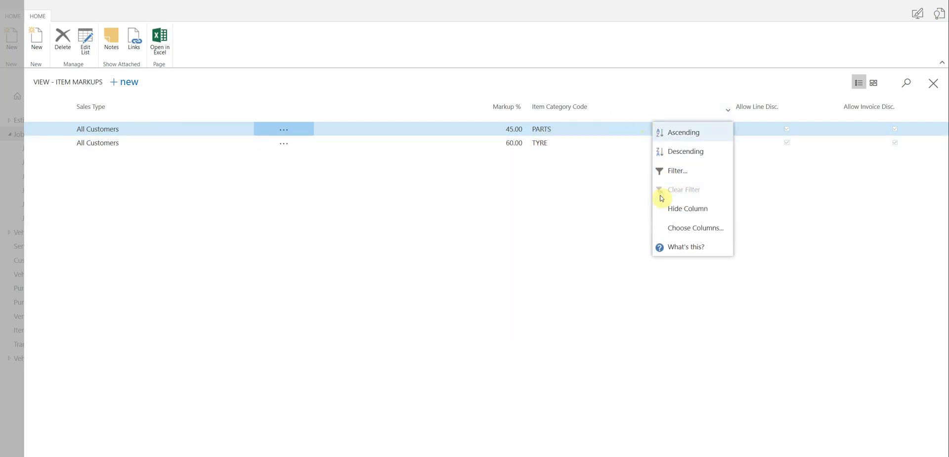
pyautogui.click(667, 228)
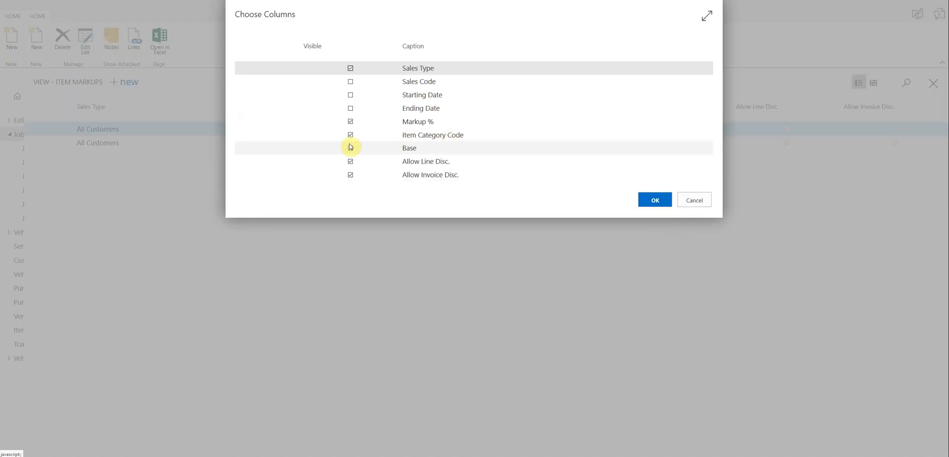
pyautogui.click(349, 149)
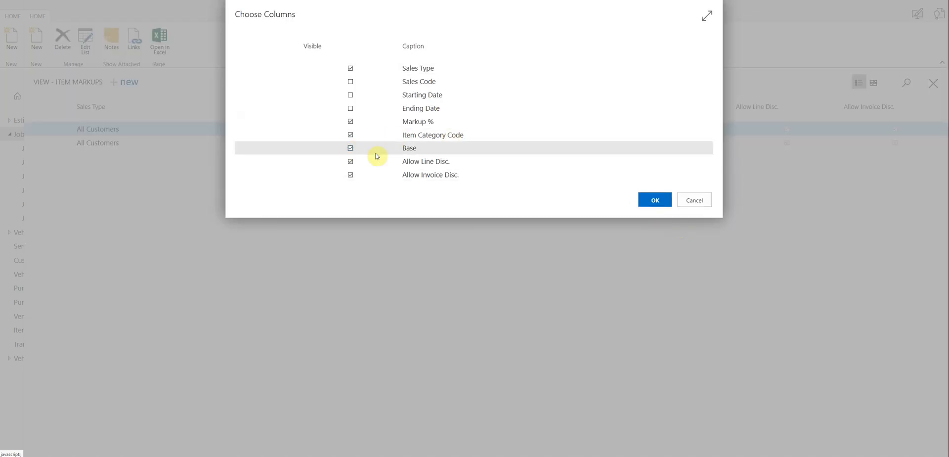
pyautogui.click(647, 201)
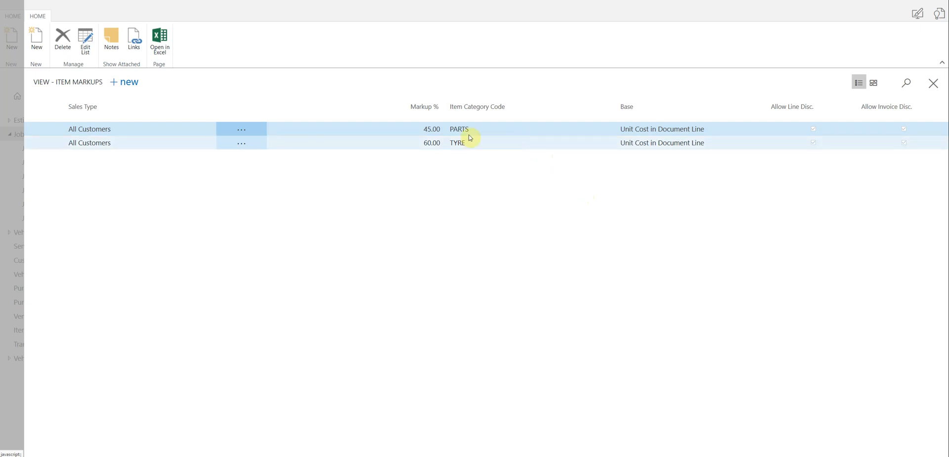
# Create a new item markup with sales type All Customers and a markup of 50%.
pyautogui.click(128, 87)
pyautogui.click(112, 129)
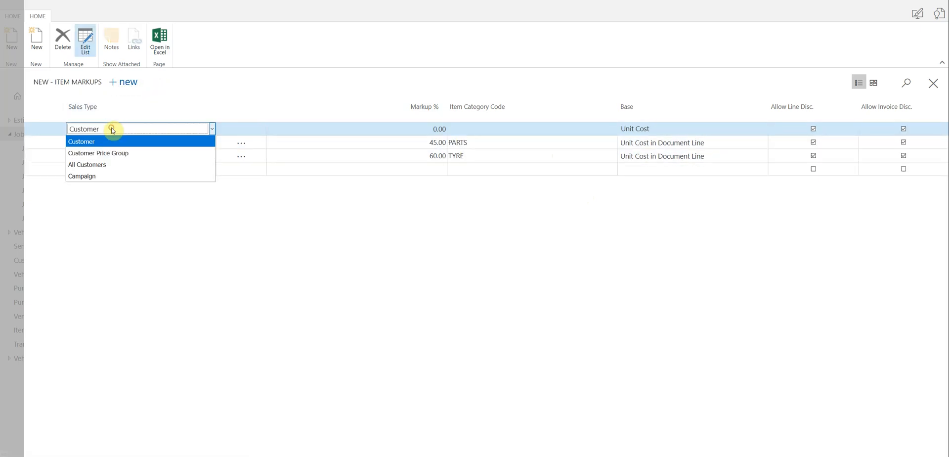
pyautogui.click(105, 165)
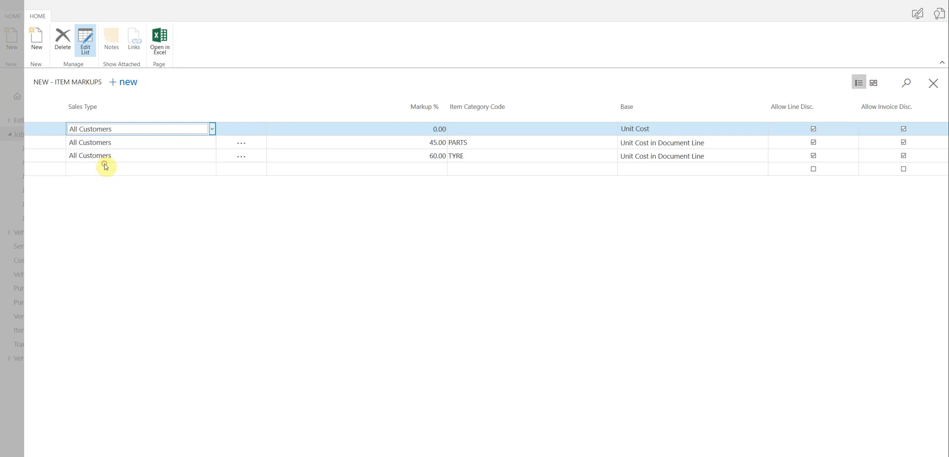
pyautogui.click(410, 128)
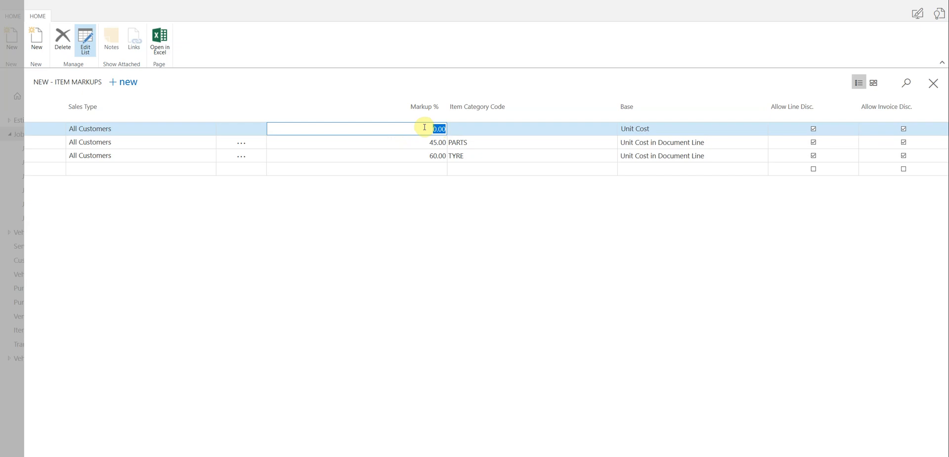
# Assign the new markup to the SUSPENSION item category with Unit Cost in Document Line as base, and return to the jobsheet.
pyautogui.click(497, 128)
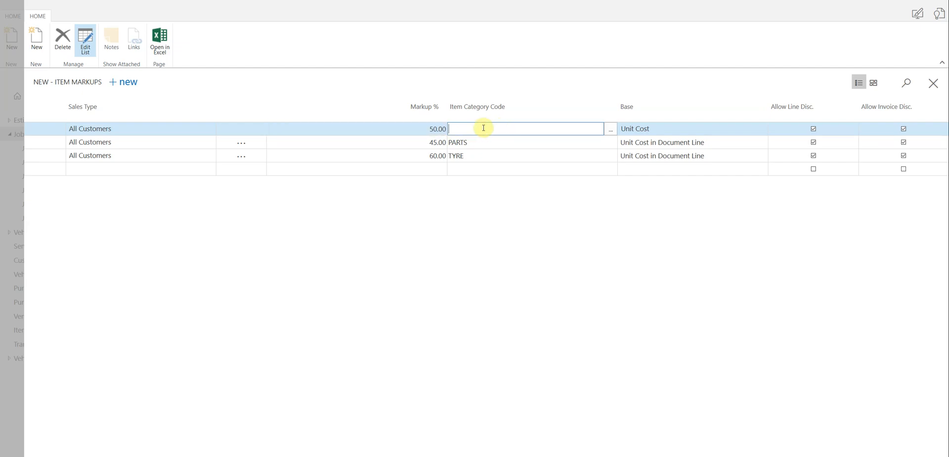
pyautogui.click(610, 129)
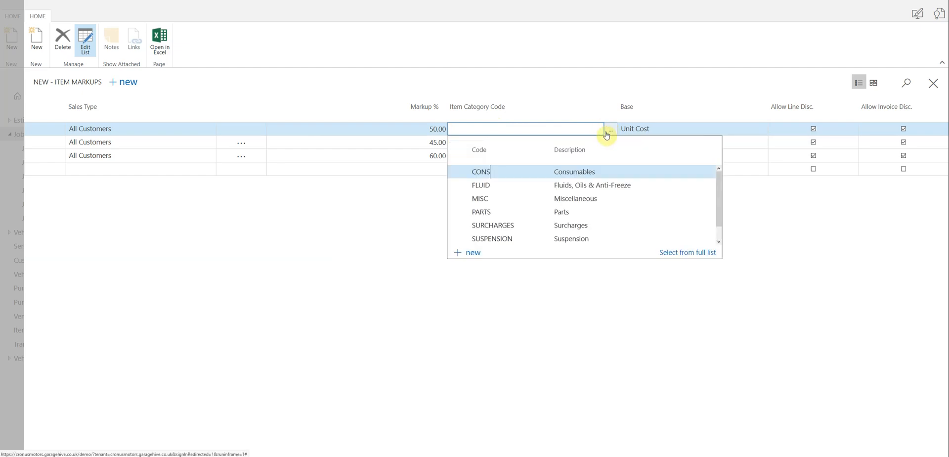
pyautogui.click(497, 239)
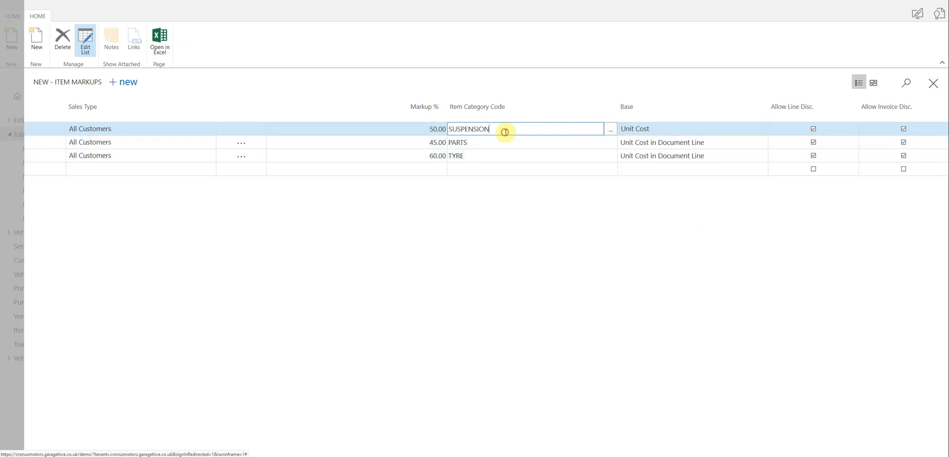
pyautogui.click(668, 130)
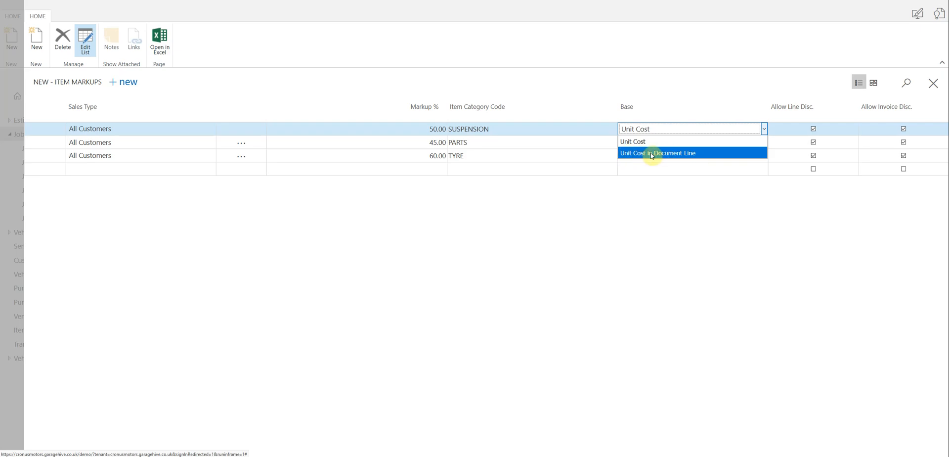
pyautogui.click(666, 153)
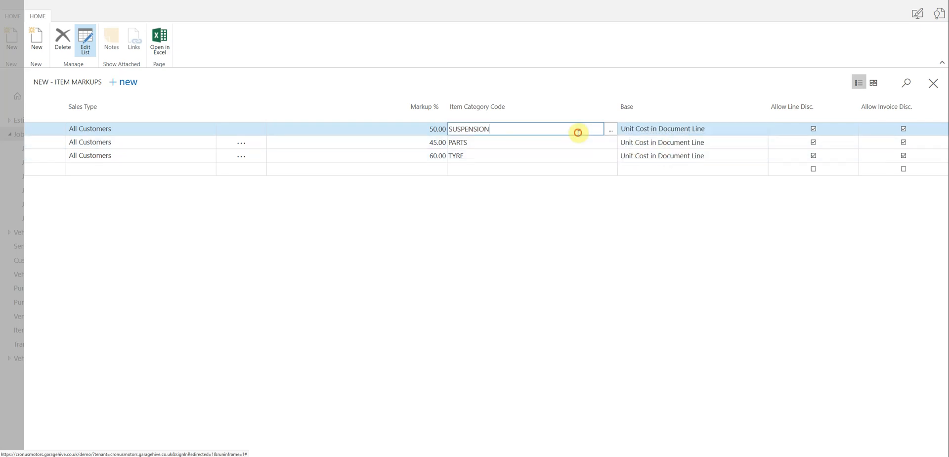
pyautogui.press('Escape')
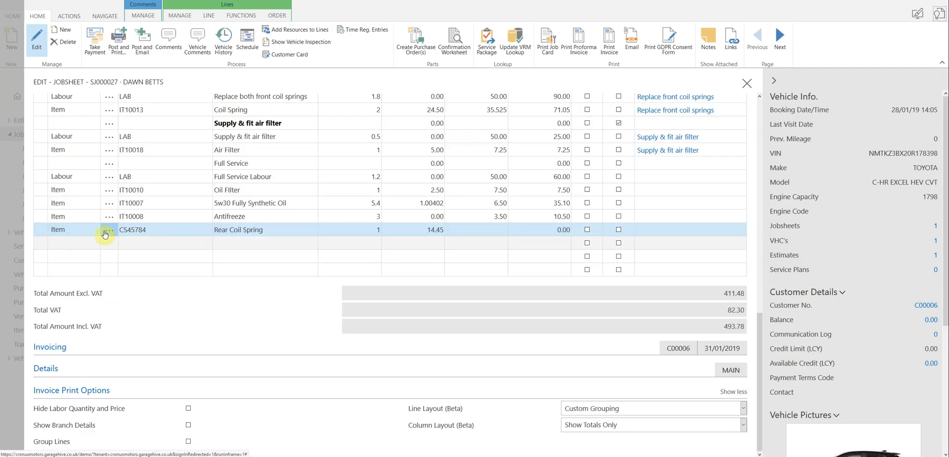
# Delete the Rear Coil Spring line from the jobsheet.
pyautogui.click(109, 229)
pyautogui.click(95, 267)
pyautogui.click(540, 250)
# Add an Item line for CS45784 Rear Coil Spring to the jobsheet and check its unit price excluding VAT.
pyautogui.click(75, 318)
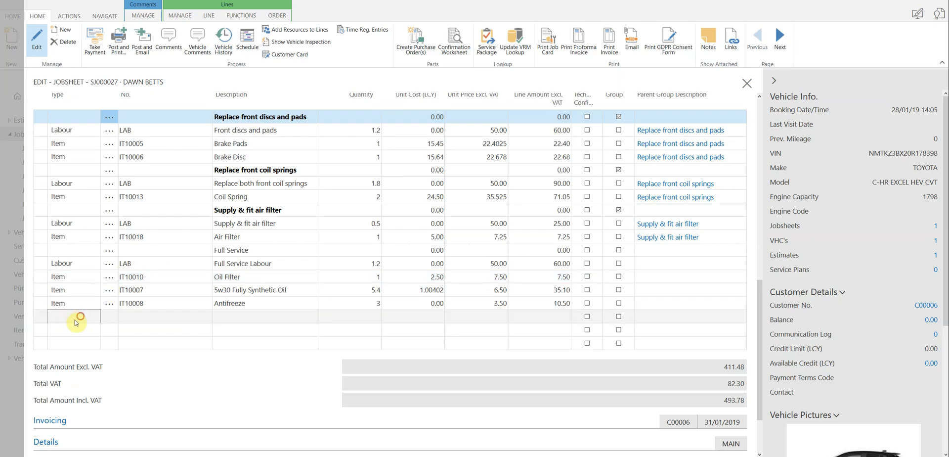
pyautogui.click(75, 329)
pyautogui.click(205, 318)
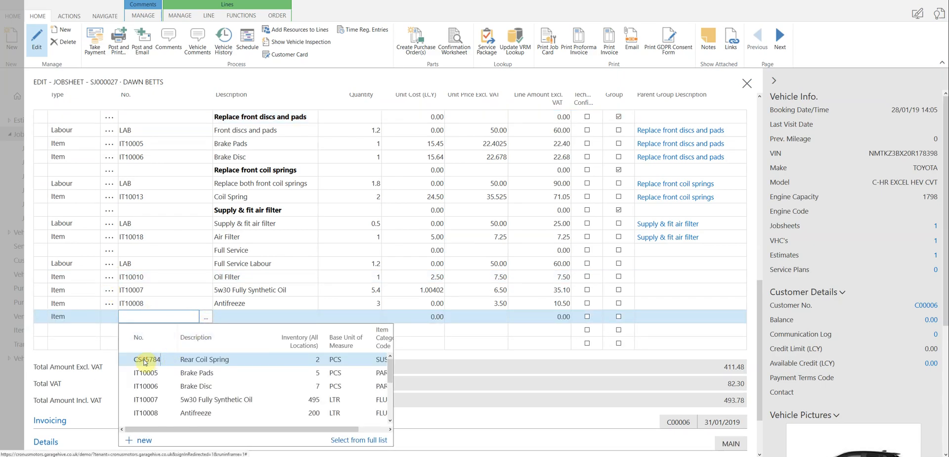
pyautogui.click(144, 361)
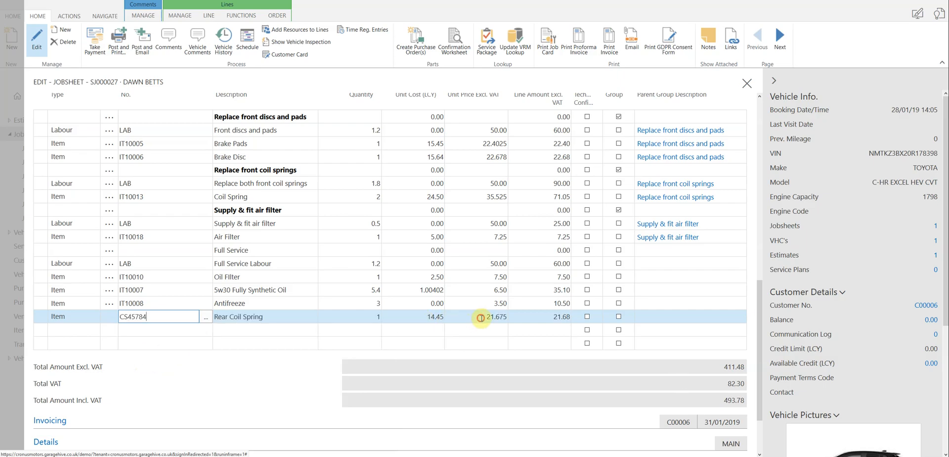
pyautogui.click(497, 317)
pyautogui.moveTo(484, 317); pyautogui.dragTo(505, 317)
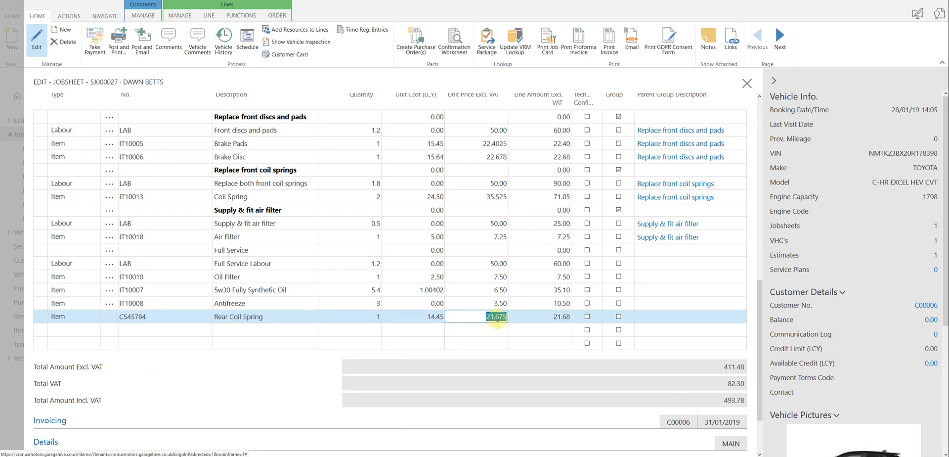
pyautogui.click(490, 317)
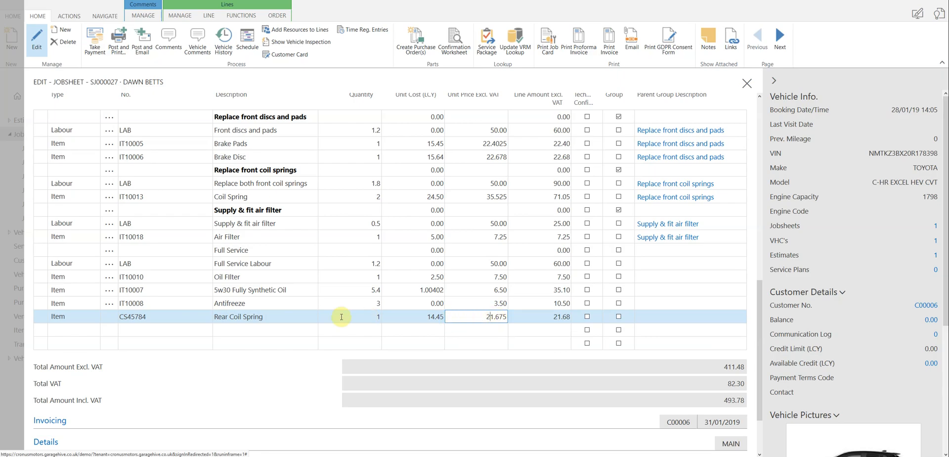
# Leave the jobsheet and open the item card of CS45784 Rear Coil Spring to check its unit price and unit cost.
pyautogui.click(16, 386)
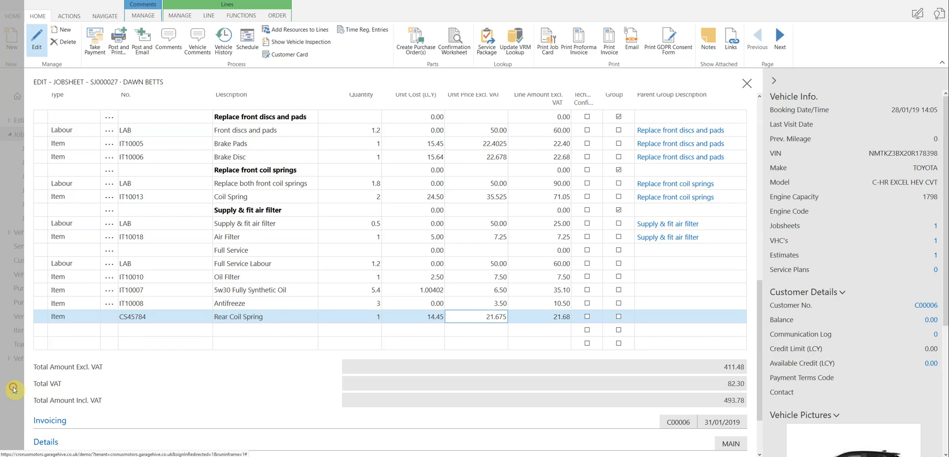
pyautogui.click(21, 334)
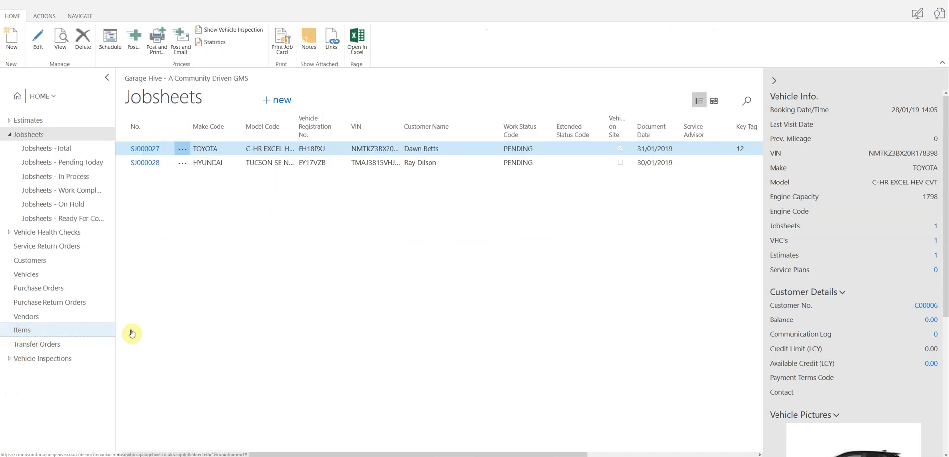
pyautogui.click(151, 152)
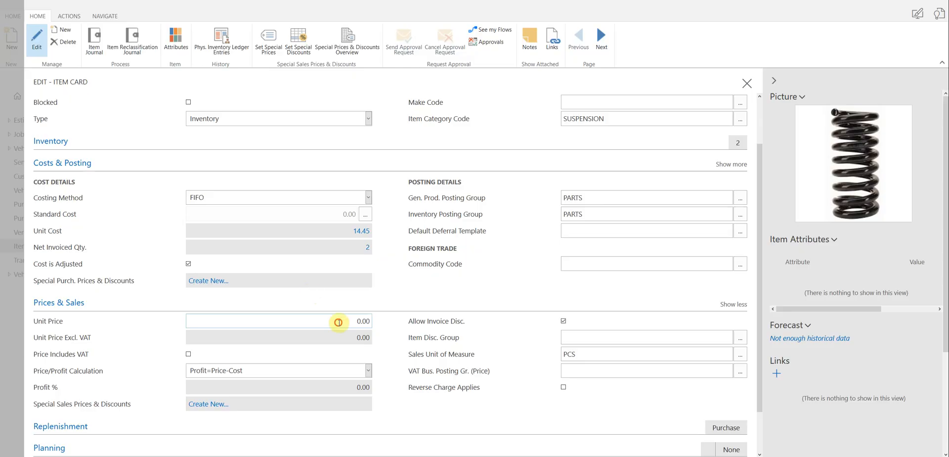
pyautogui.click(365, 320)
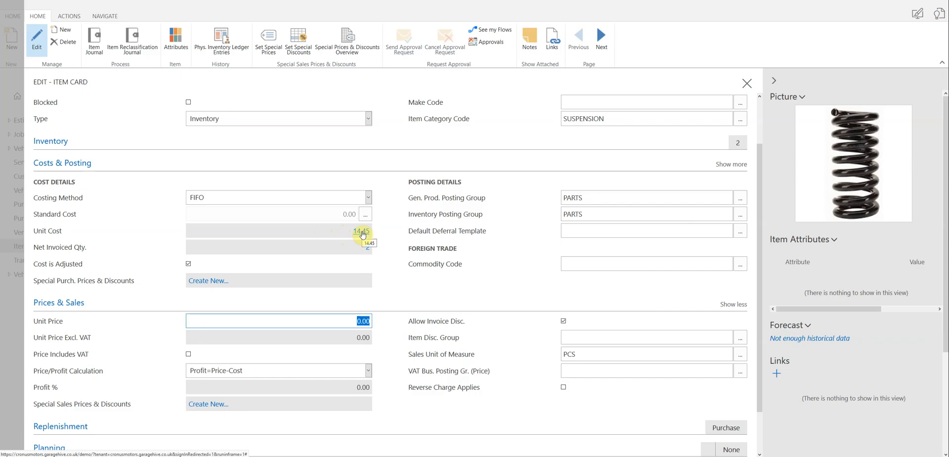
# Examine the item's category code and the list of available item categories without changing the selection.
pyautogui.scroll(2, 642, 243)
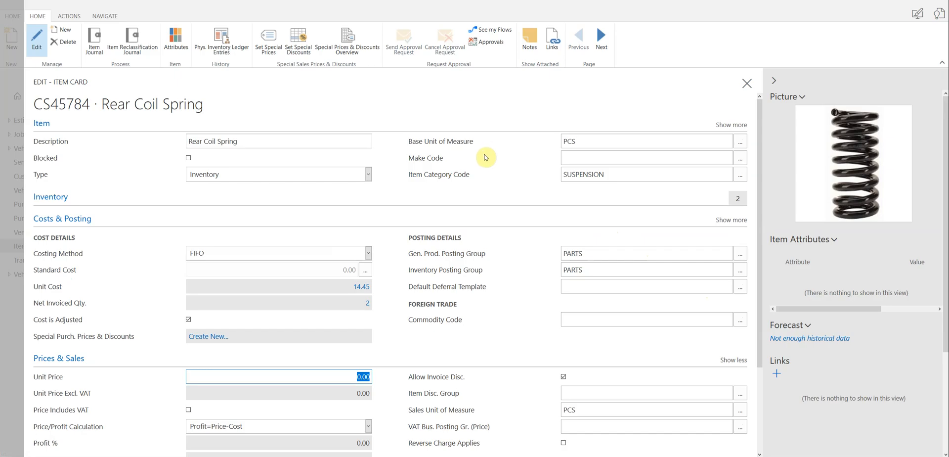
pyautogui.moveTo(609, 175); pyautogui.dragTo(562, 174)
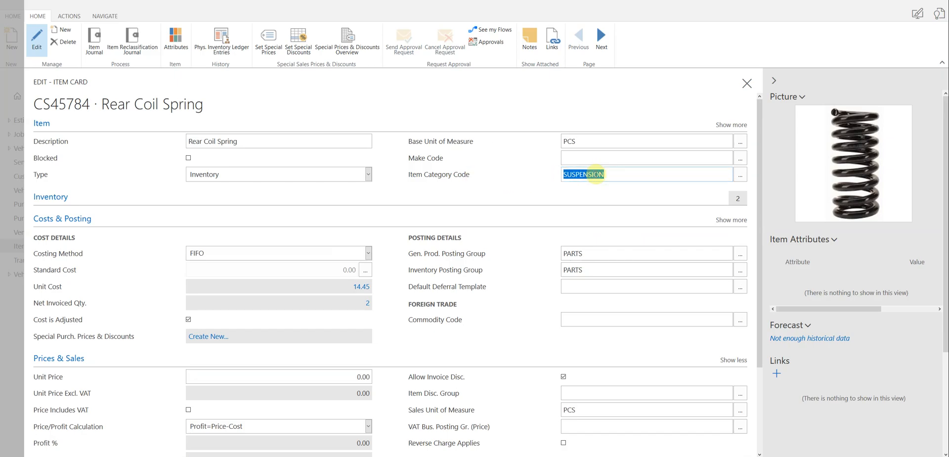
pyautogui.click(740, 174)
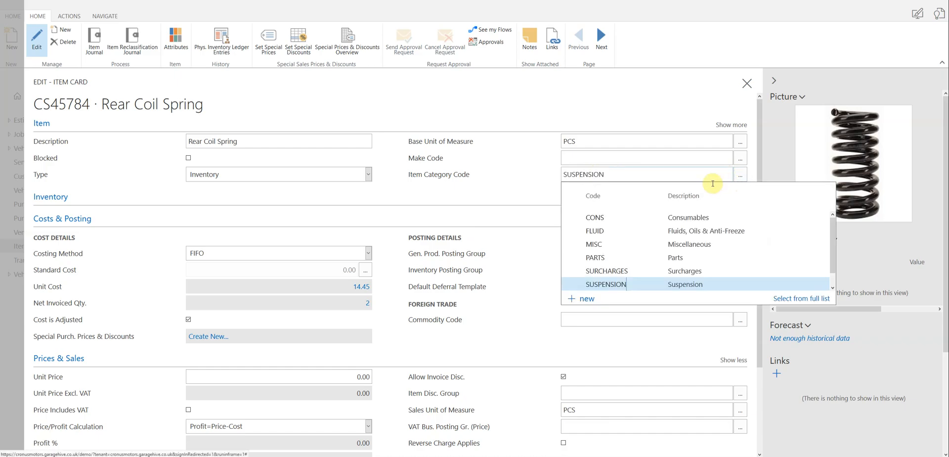
pyautogui.scroll(-1, 662, 236)
pyautogui.scroll(1, 617, 258)
pyautogui.scroll(-1, 618, 258)
pyautogui.click(512, 180)
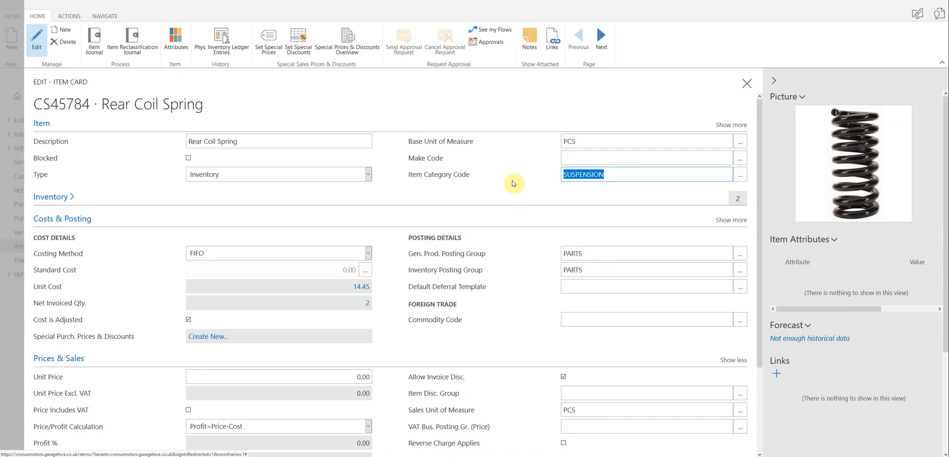
# Review the Unit Price and Item Category Code on the Rear Coil Spring card to see which one determines the selling price.
pyautogui.scroll(-2, 362, 258)
pyautogui.click(319, 275)
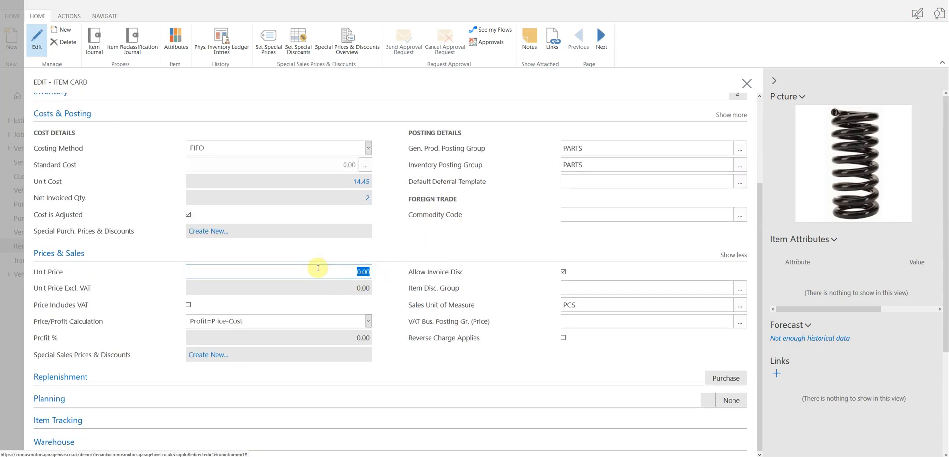
pyautogui.scroll(2, 362, 291)
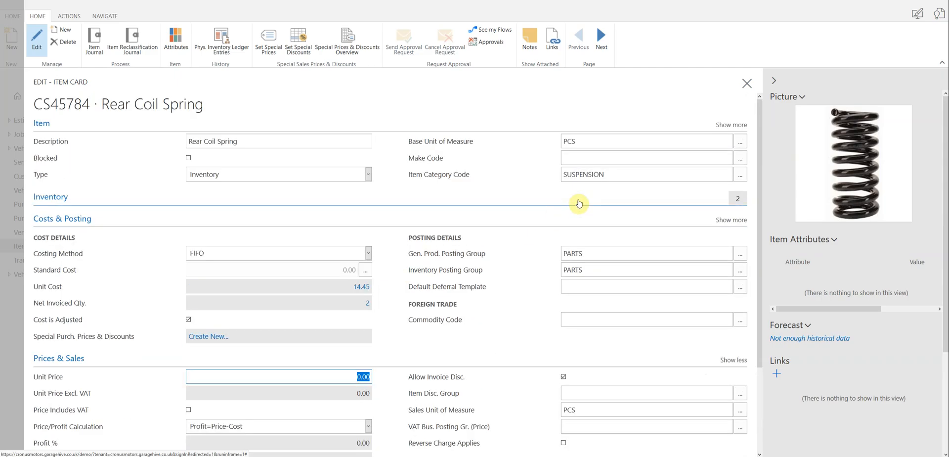
pyautogui.moveTo(614, 174); pyautogui.dragTo(599, 174)
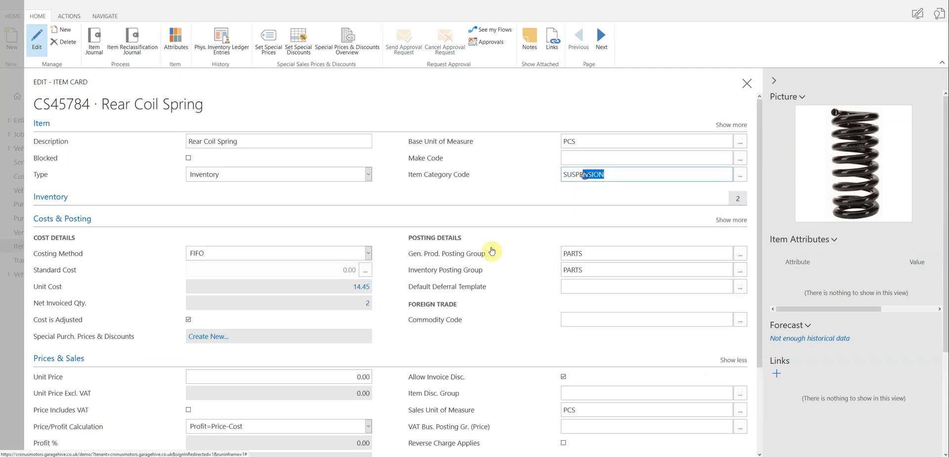
pyautogui.scroll(-3, 495, 247)
pyautogui.moveTo(345, 271); pyautogui.dragTo(379, 272)
pyautogui.click(358, 271)
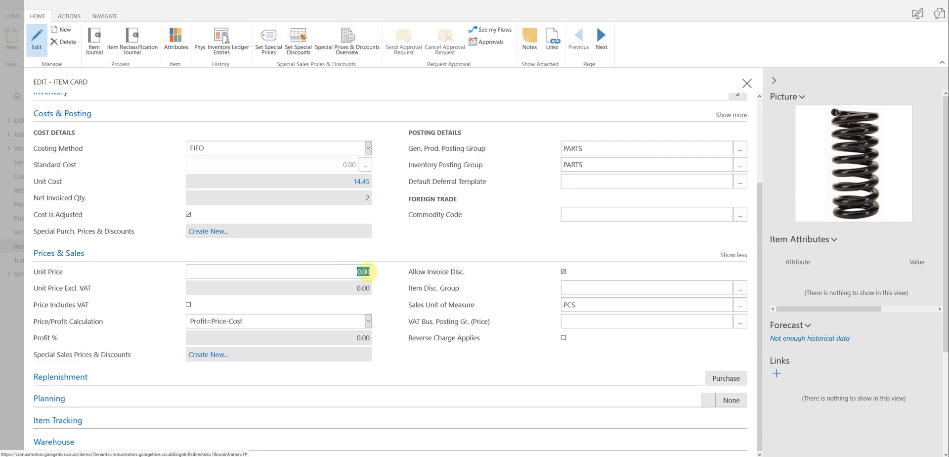
pyautogui.scroll(3, 498, 197)
pyautogui.moveTo(607, 174); pyautogui.dragTo(581, 176)
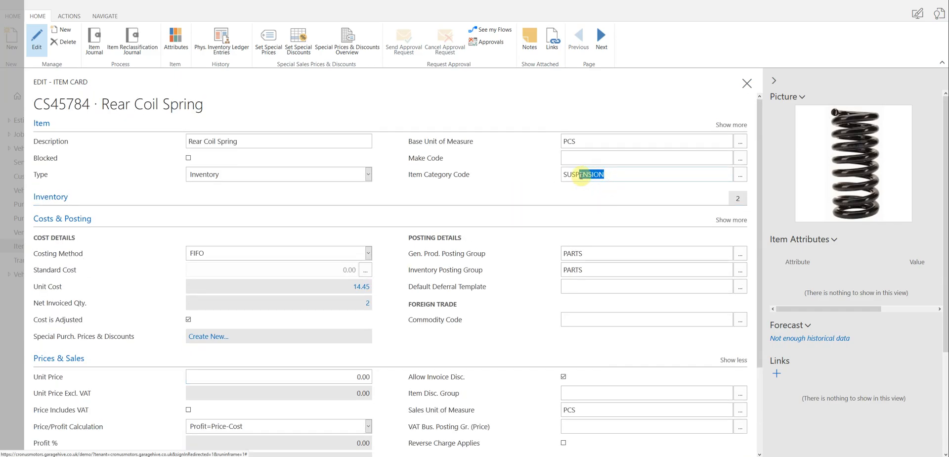
pyautogui.click(363, 376)
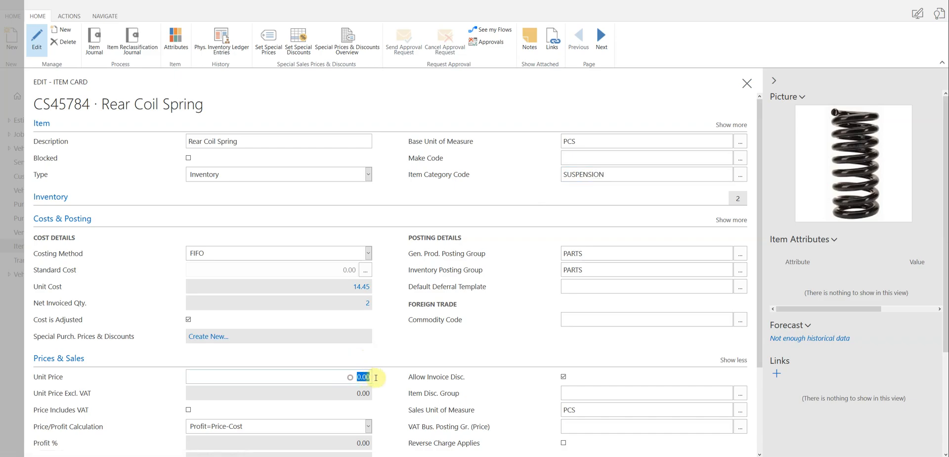